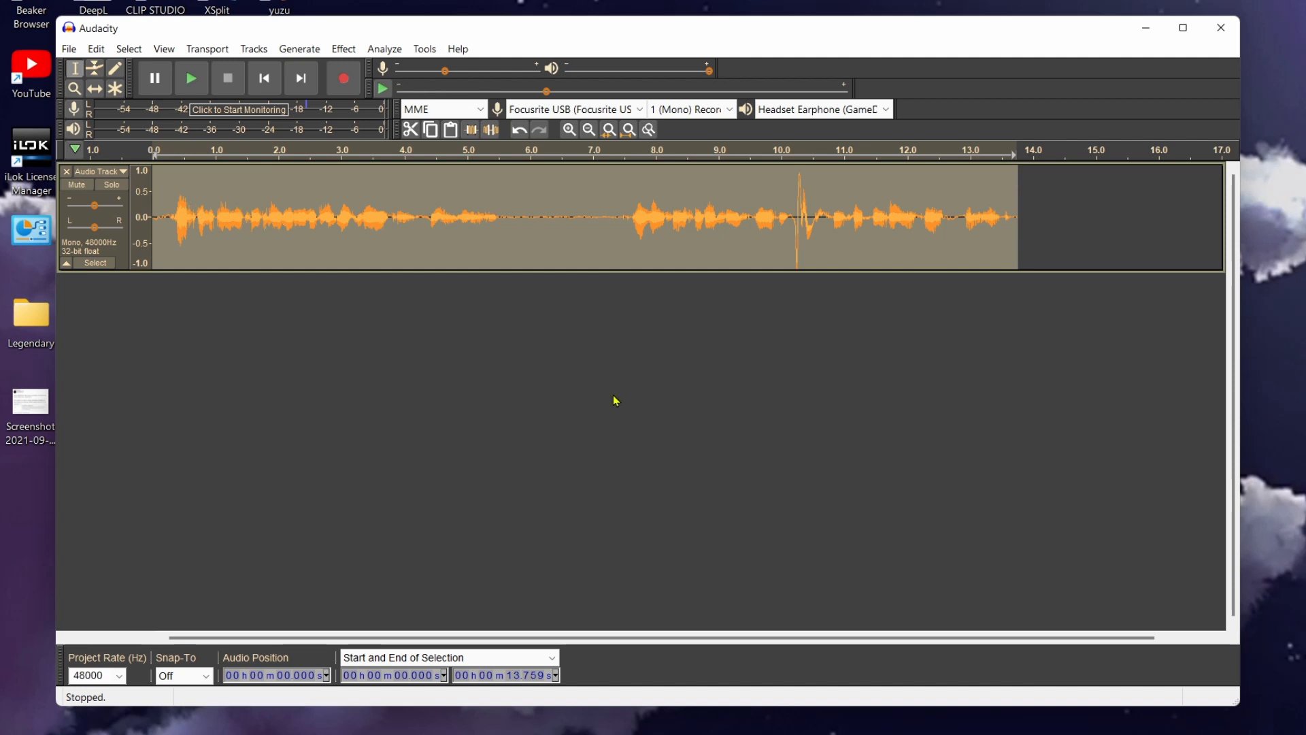
# Apply a Hard Limit limiter to the loud spike between about 10.1 and 10.8 seconds
pyautogui.click(649, 374)
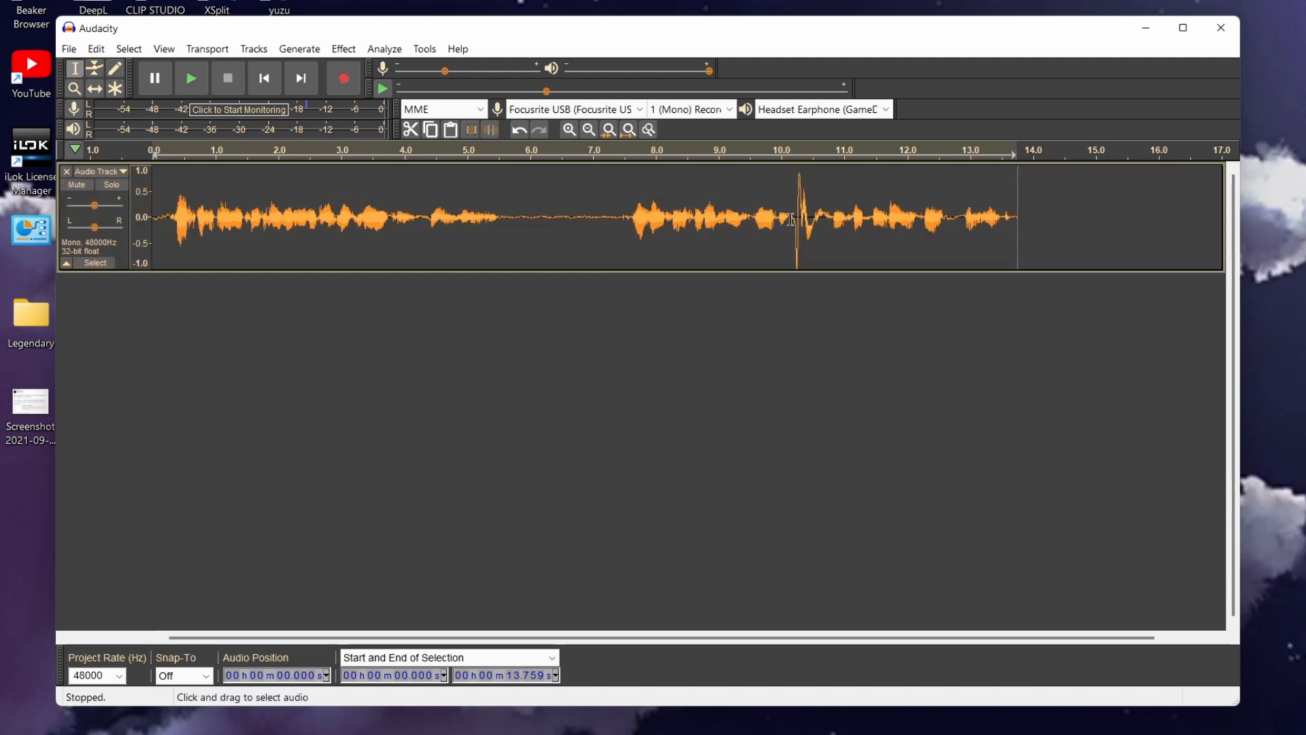
pyautogui.moveTo(791, 216); pyautogui.dragTo(833, 226)
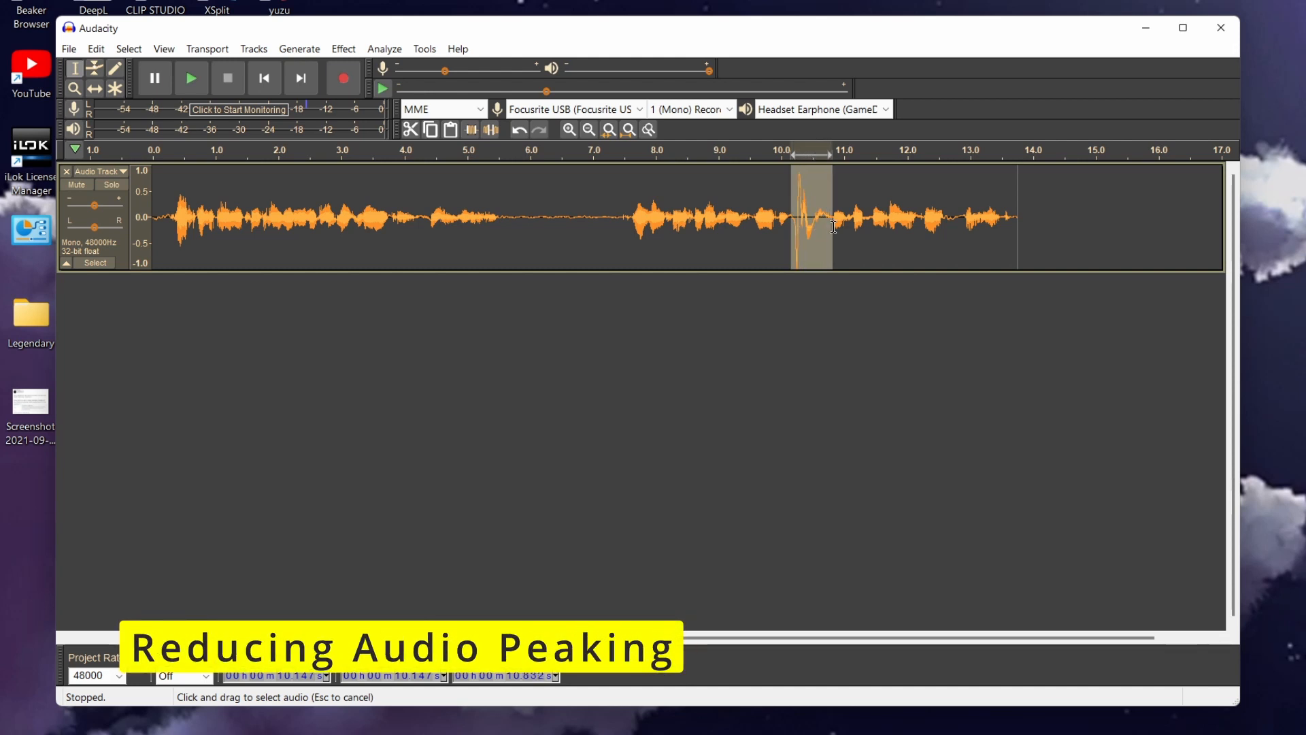
pyautogui.click(343, 49)
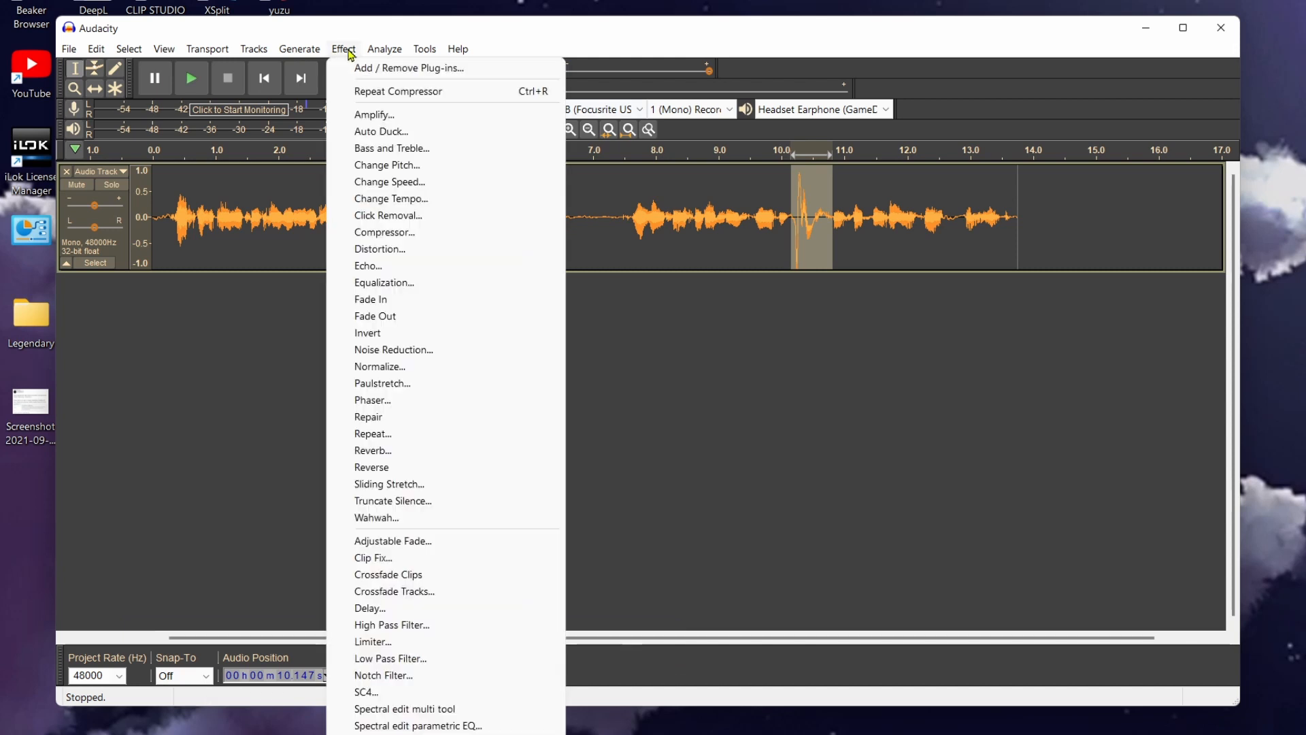
pyautogui.click(397, 649)
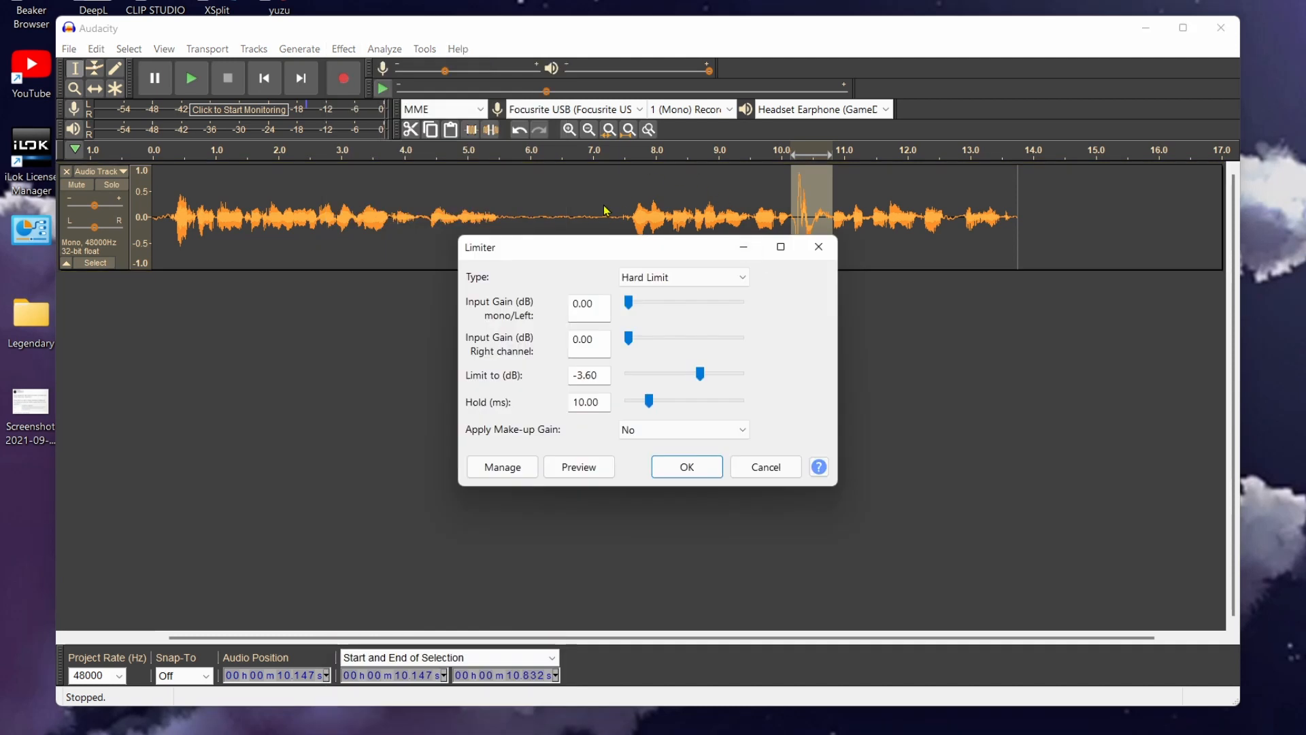
pyautogui.click(686, 277)
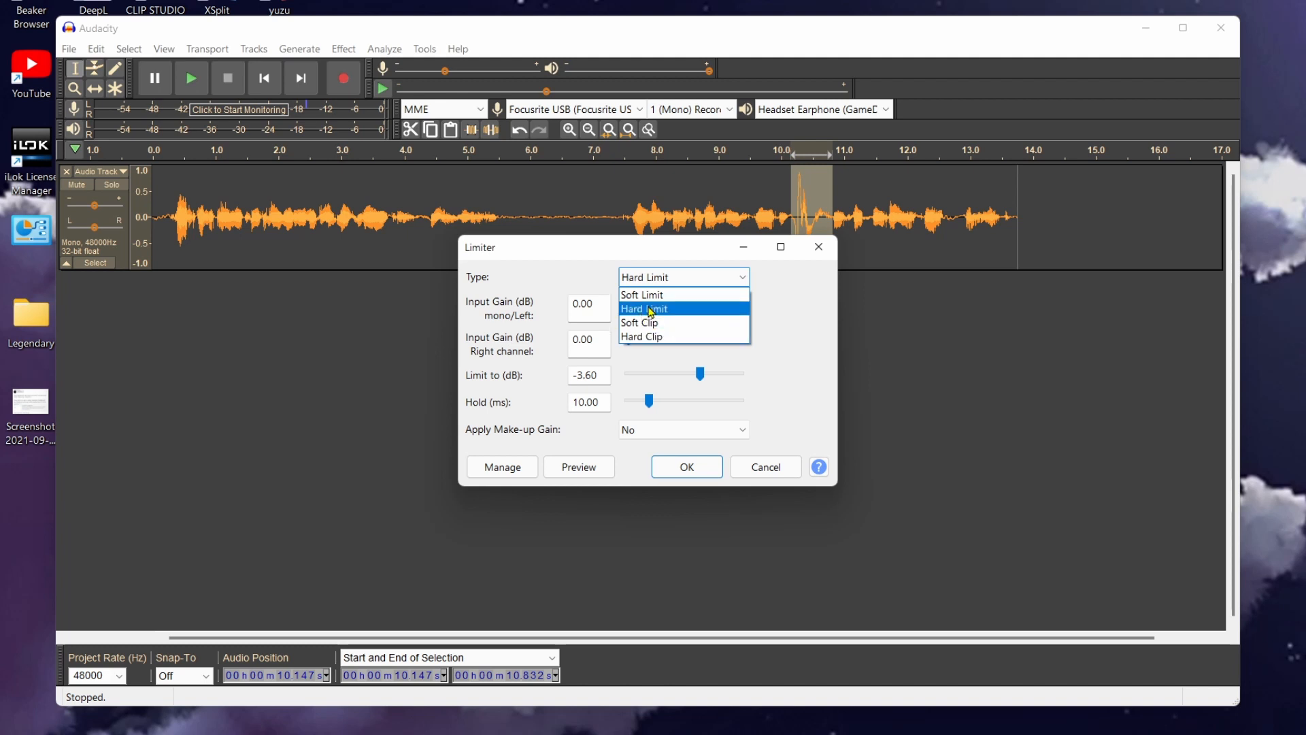
pyautogui.click(672, 313)
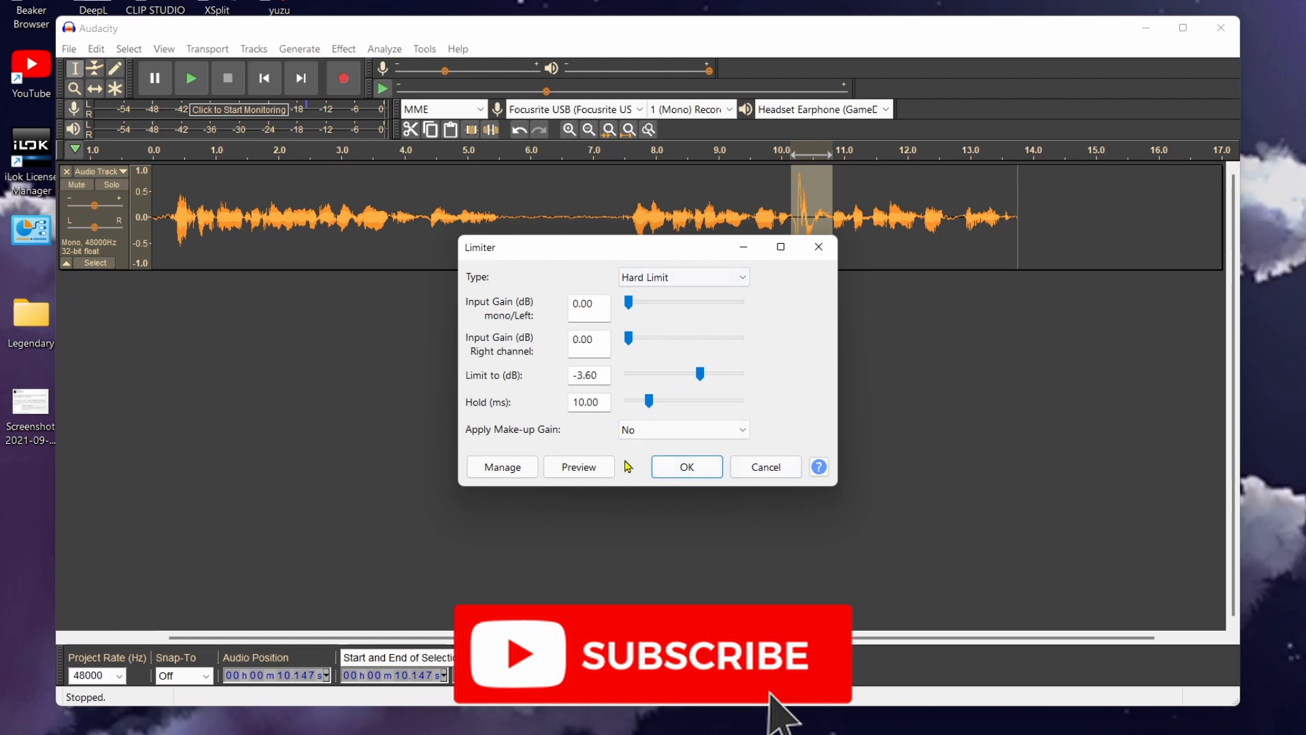
pyautogui.click(686, 467)
pyautogui.click(842, 455)
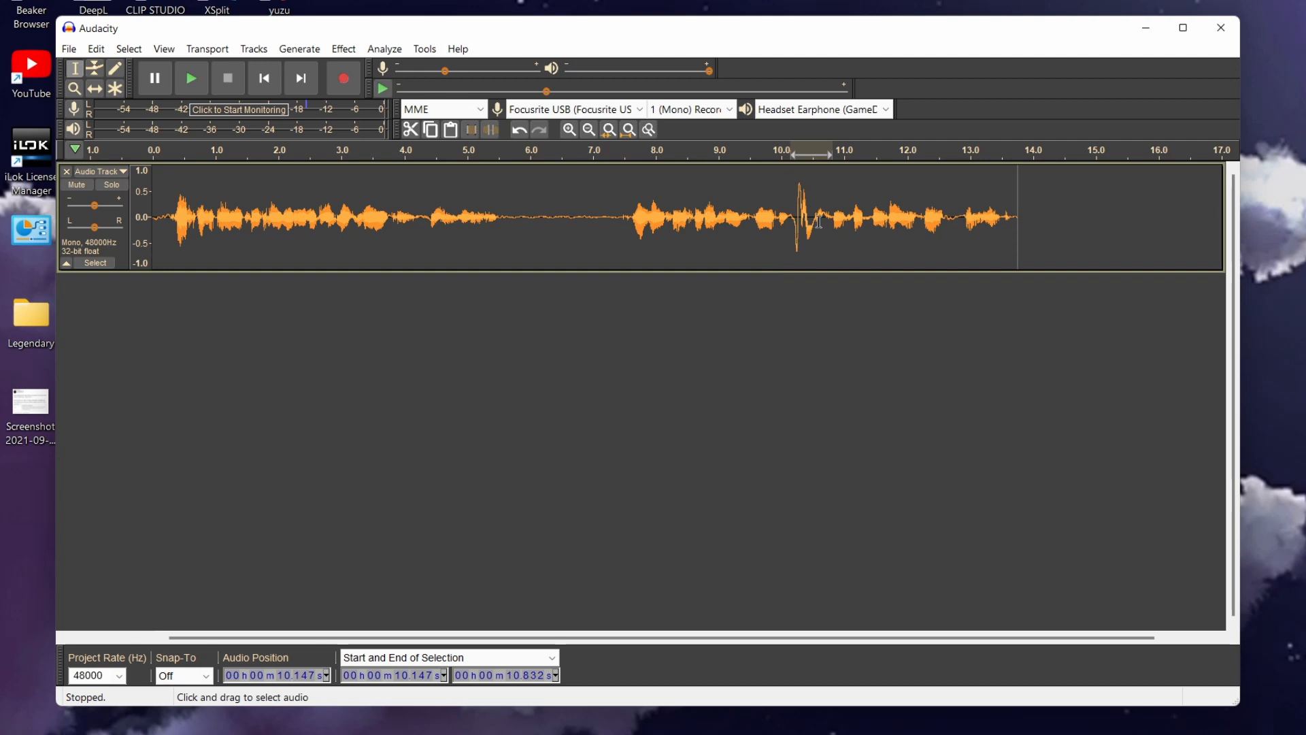
# Capture a noise profile from the silent stretch between about 5.6 and 7.5 seconds with Noise Reduction
pyautogui.moveTo(508, 212); pyautogui.dragTo(623, 229)
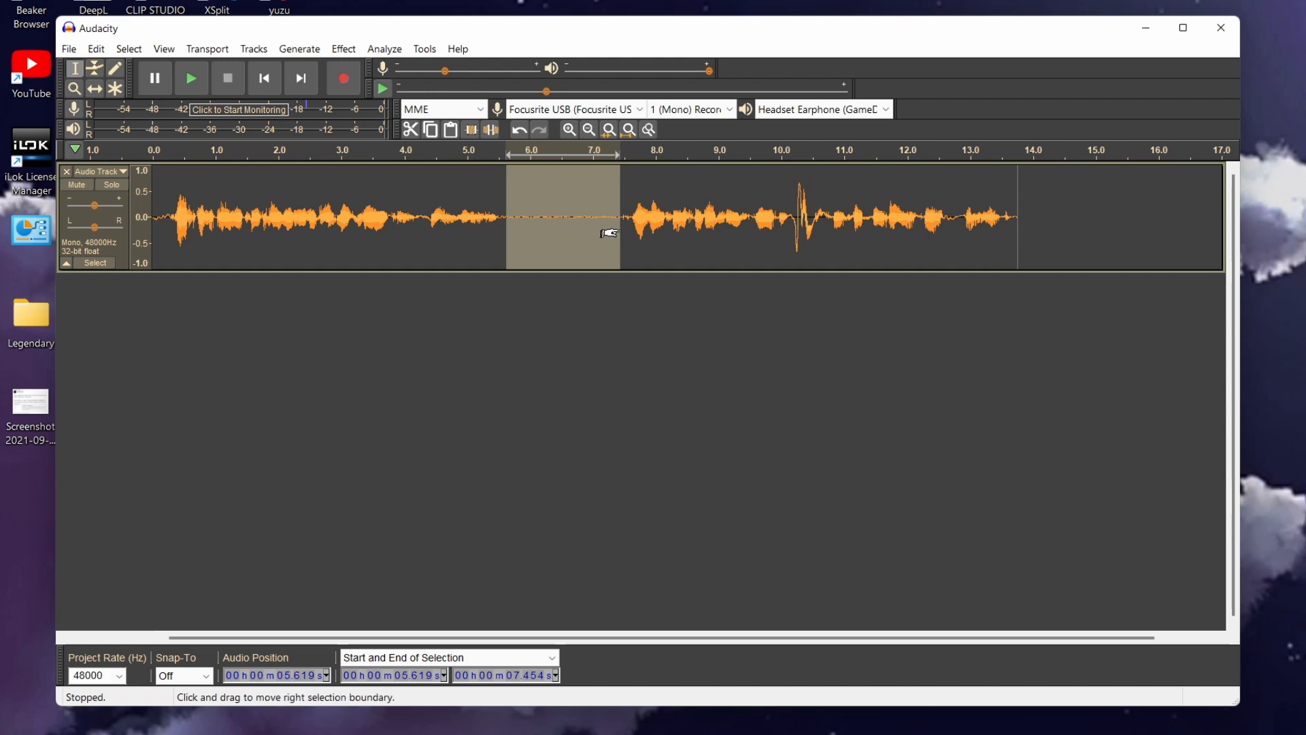
pyautogui.click(618, 397)
pyautogui.moveTo(506, 213); pyautogui.dragTo(625, 232)
pyautogui.click(355, 53)
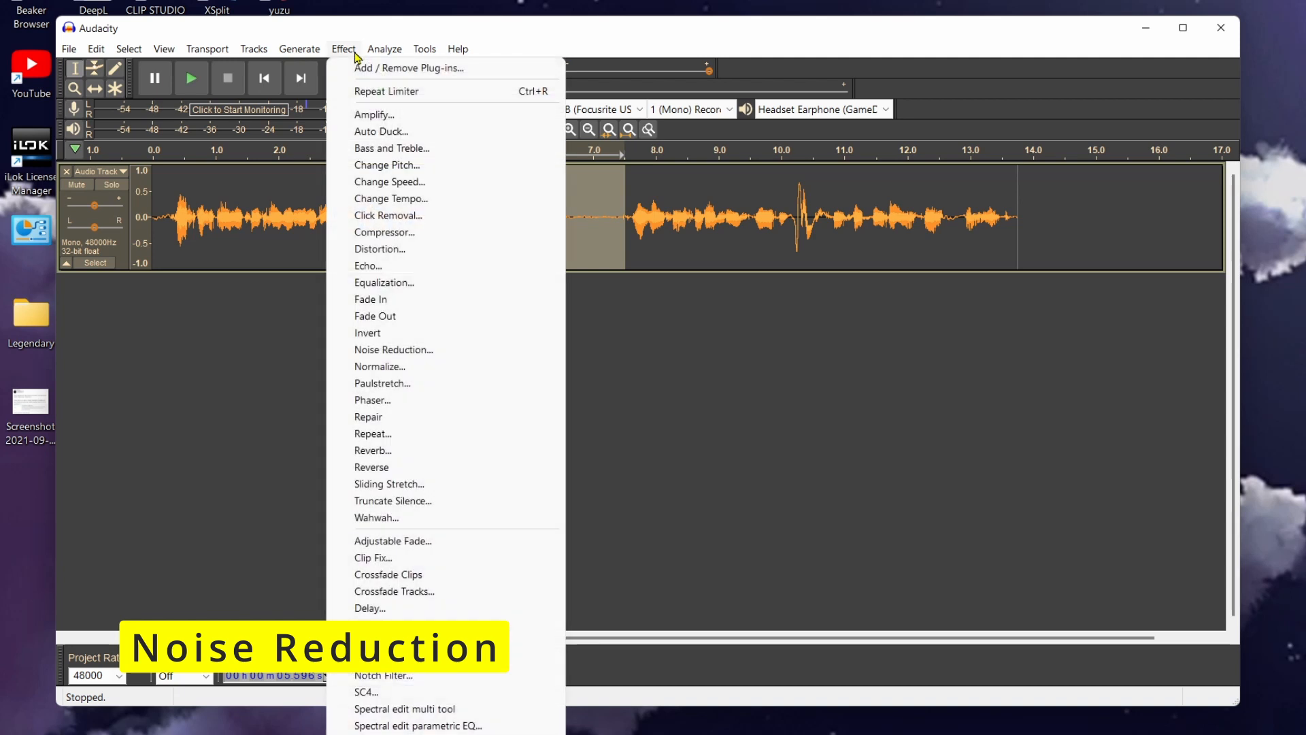
pyautogui.click(381, 350)
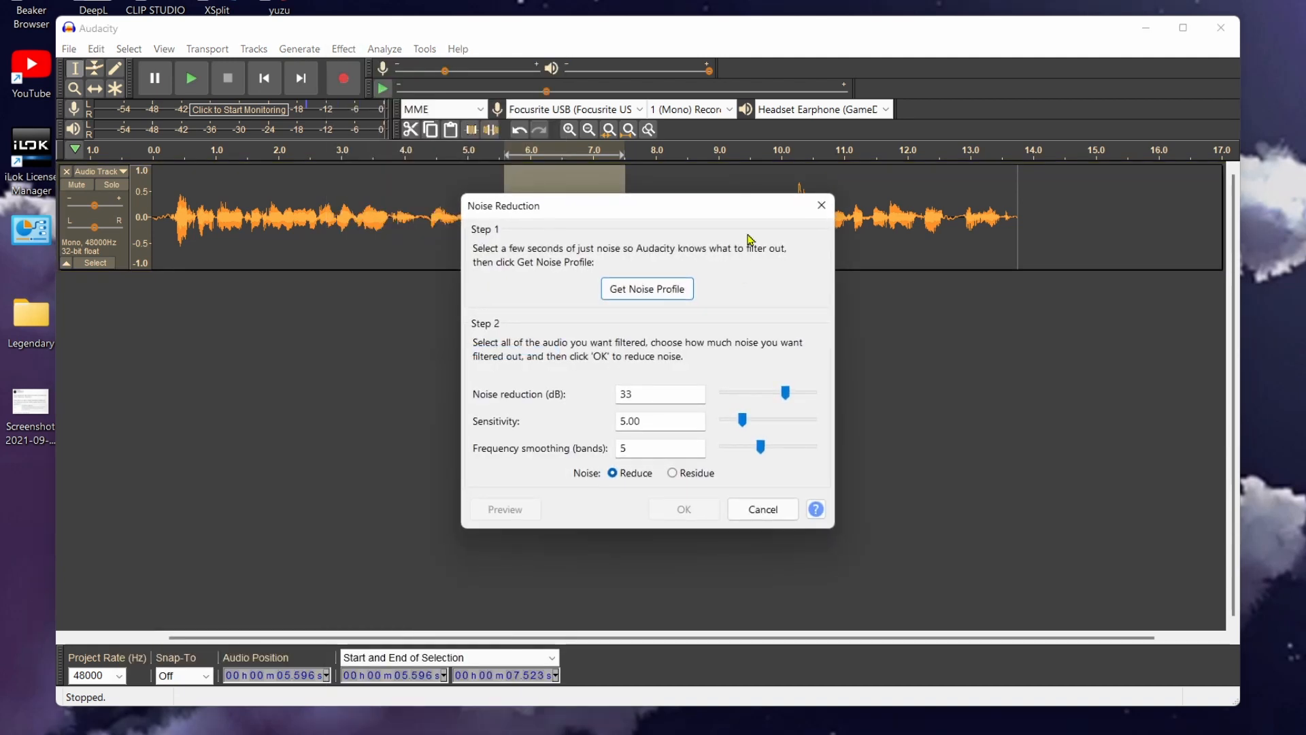
pyautogui.click(639, 289)
# Apply Noise Reduction to the selected silent stretch at 33 dB, sensitivity 5.00, smoothing 5 bands
pyautogui.click(343, 50)
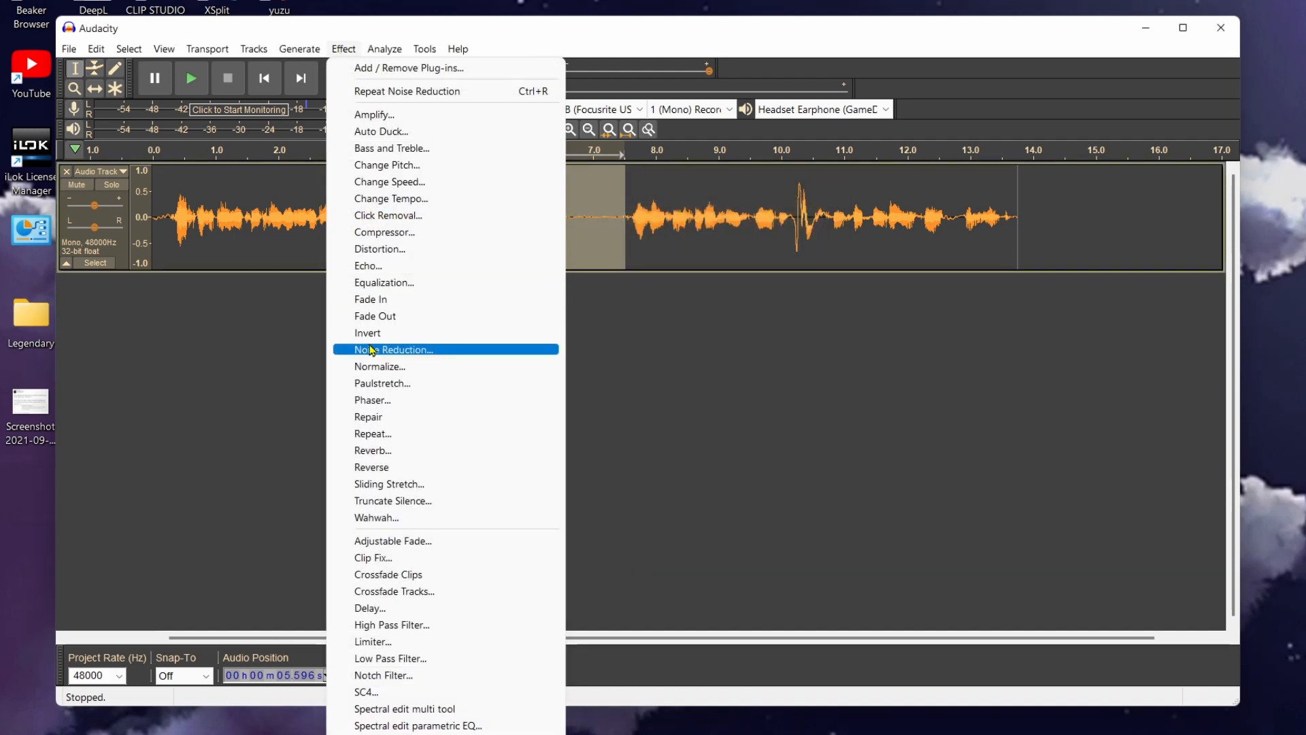
pyautogui.click(373, 349)
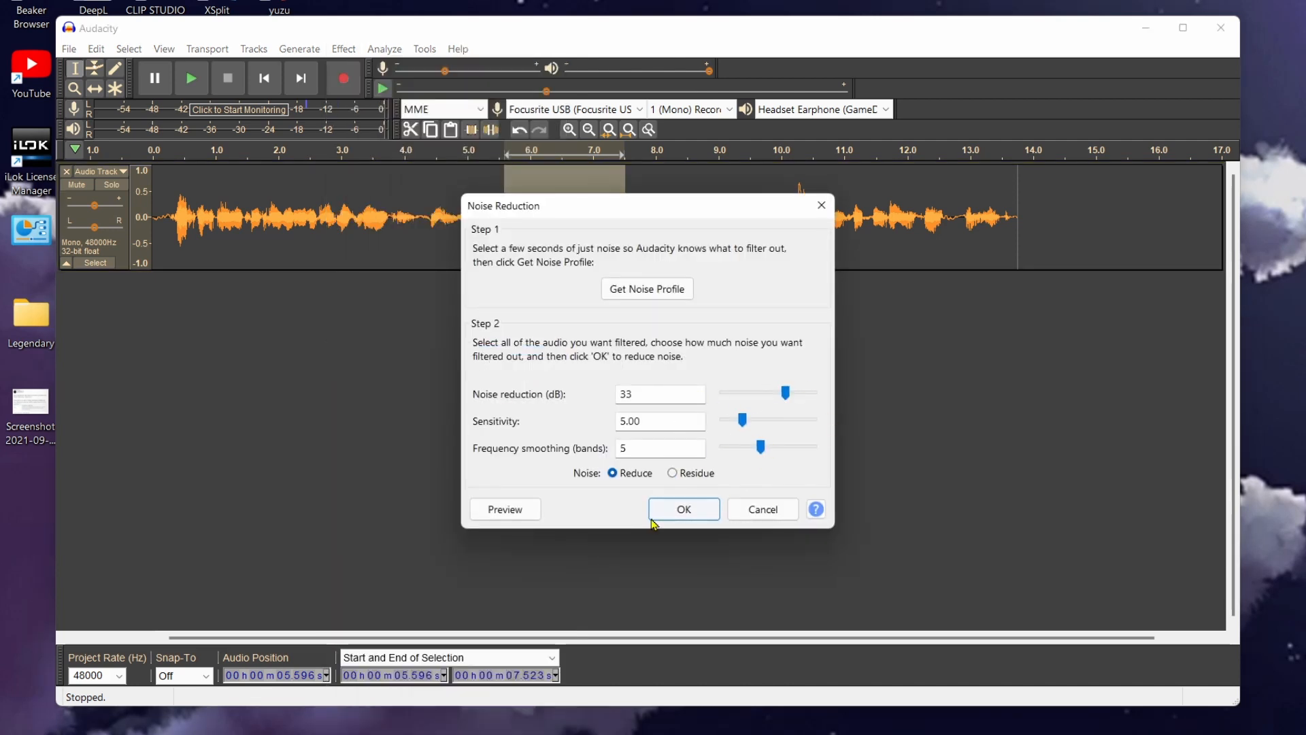
pyautogui.click(692, 519)
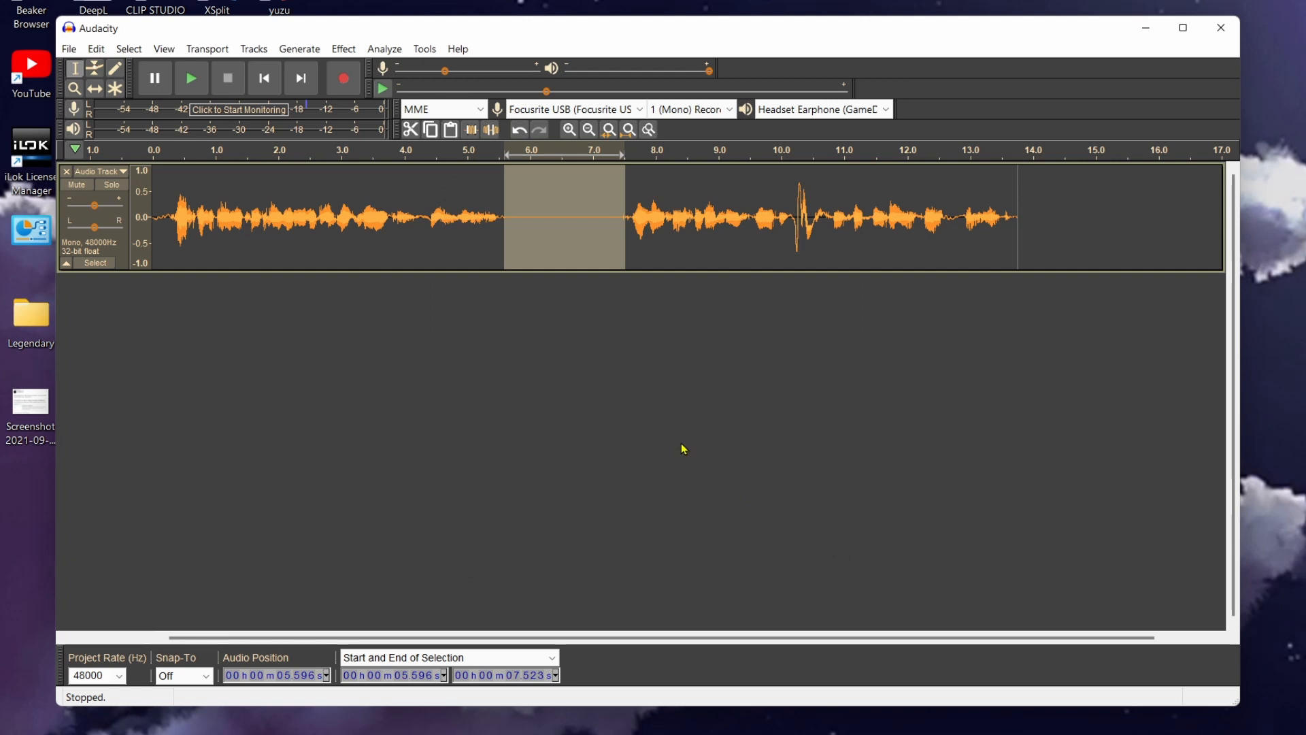
# Select the whole track and repeat the noise reduction over all of it
pyautogui.hotkey('ctrl', 'shift', 'a')
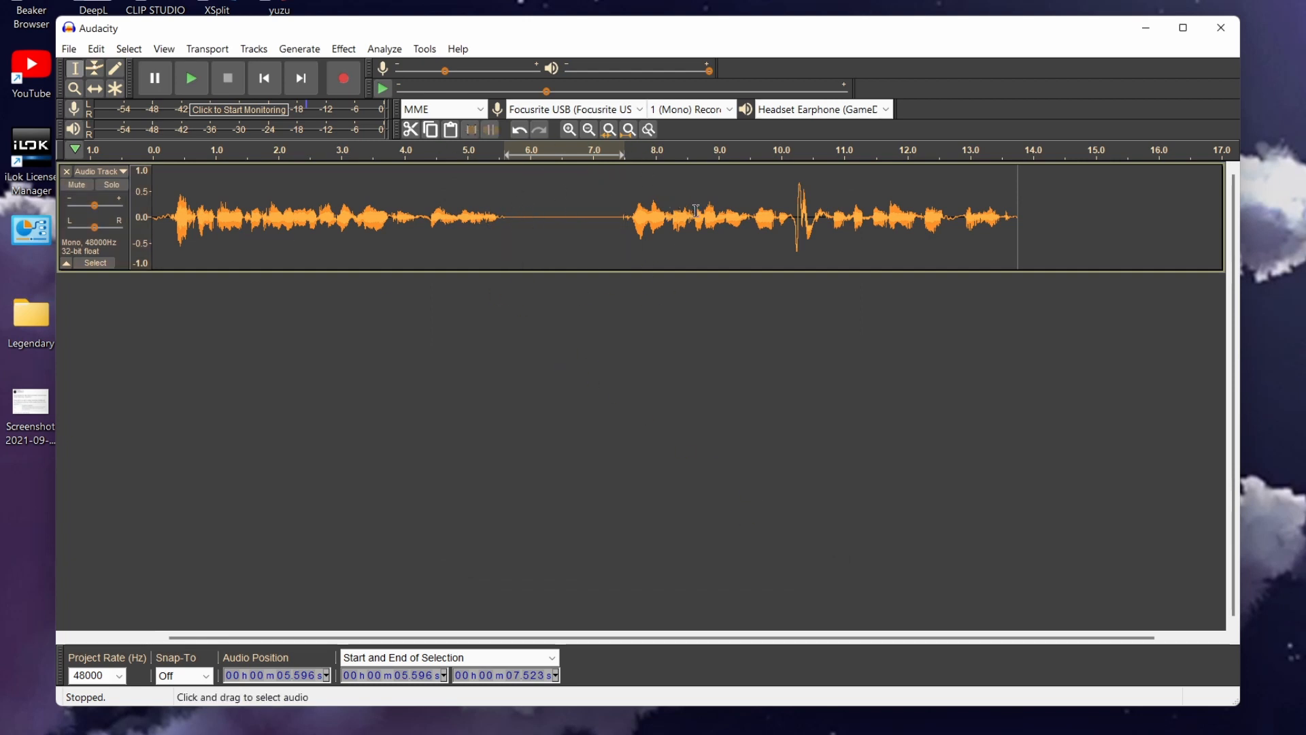
pyautogui.hotkey('ctrl', 'a')
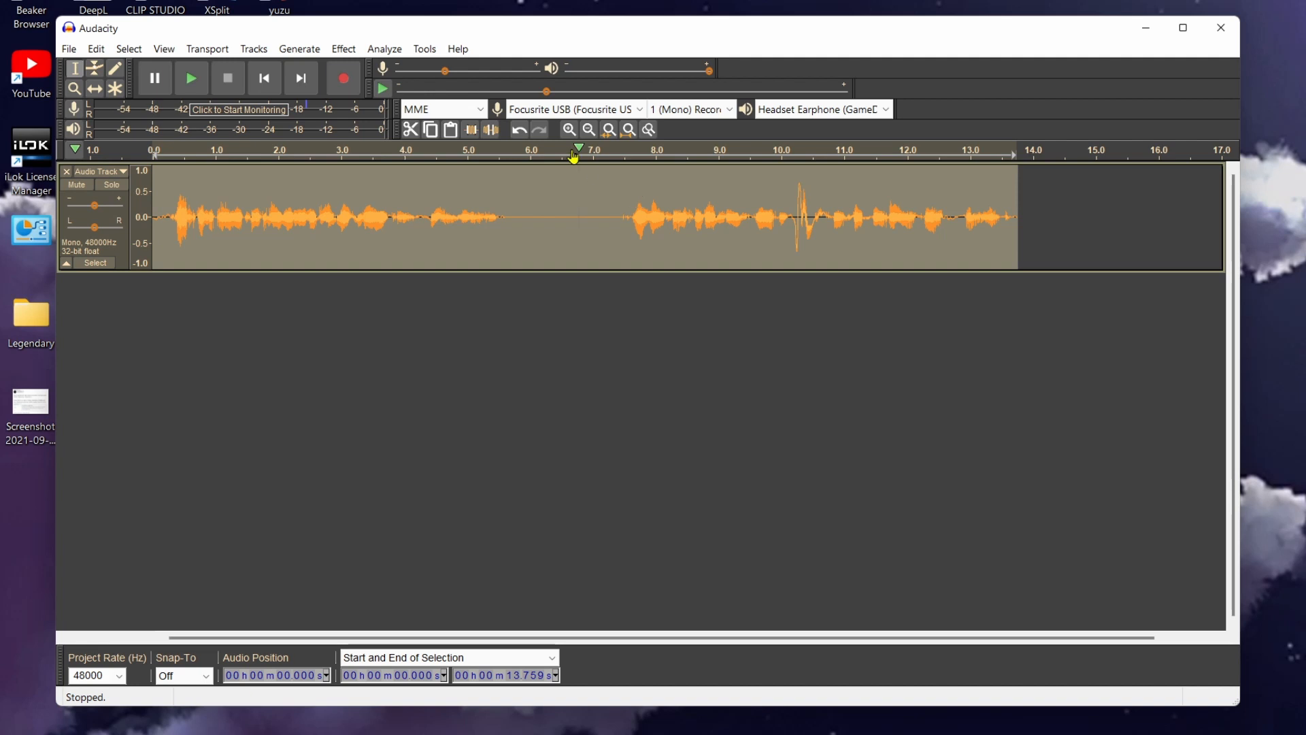
pyautogui.click(344, 49)
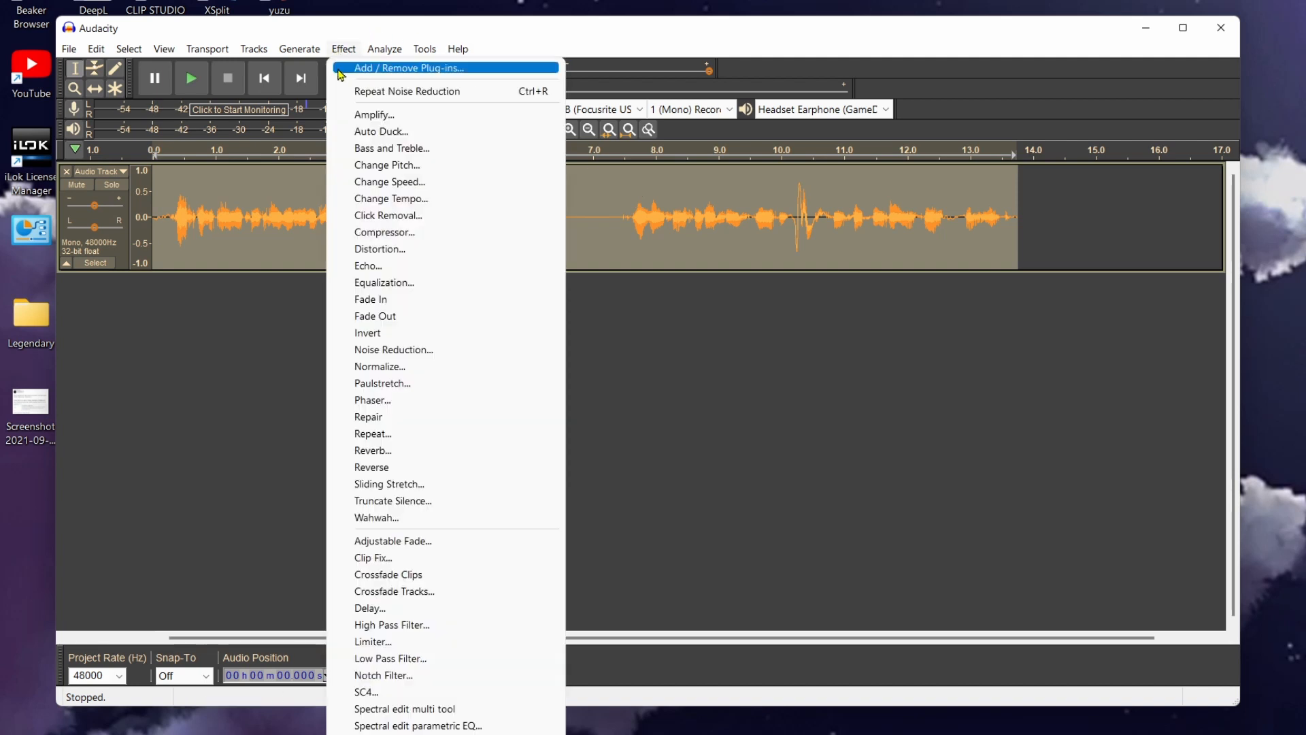
pyautogui.click(395, 92)
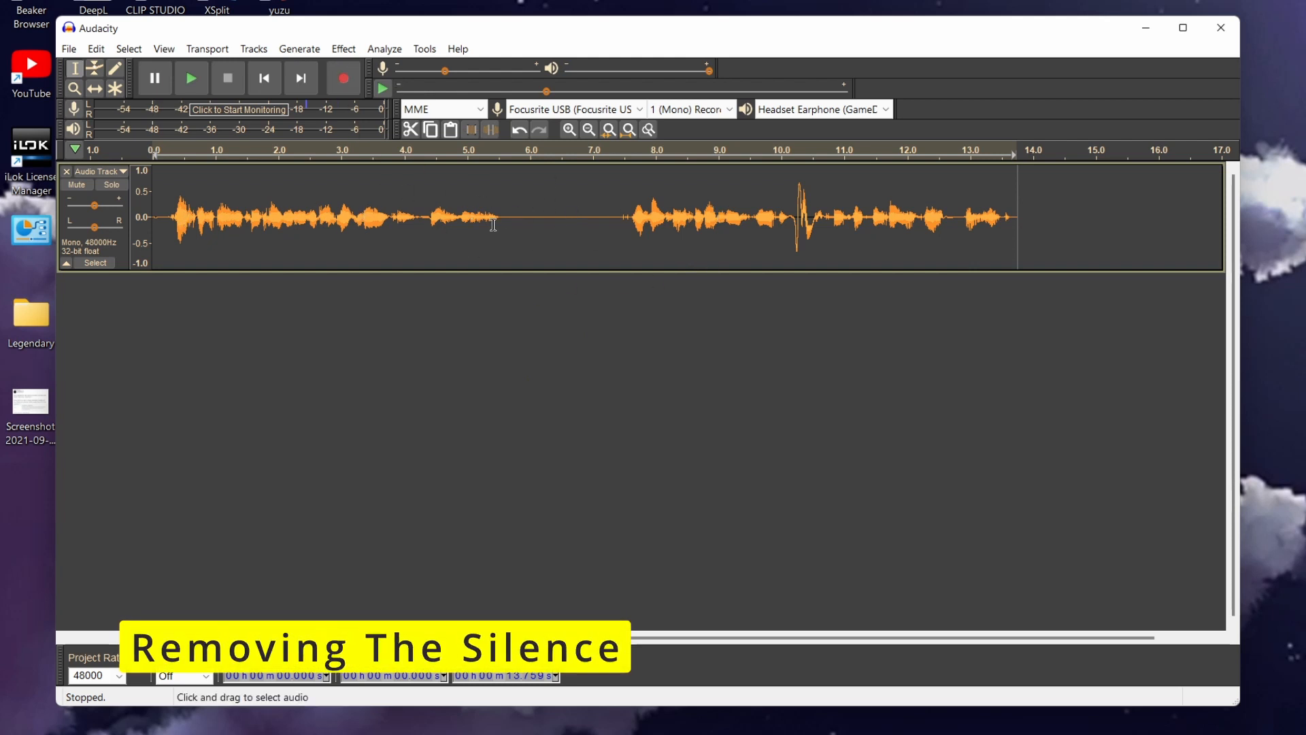
pyautogui.hotkey('ctrl', 'a')
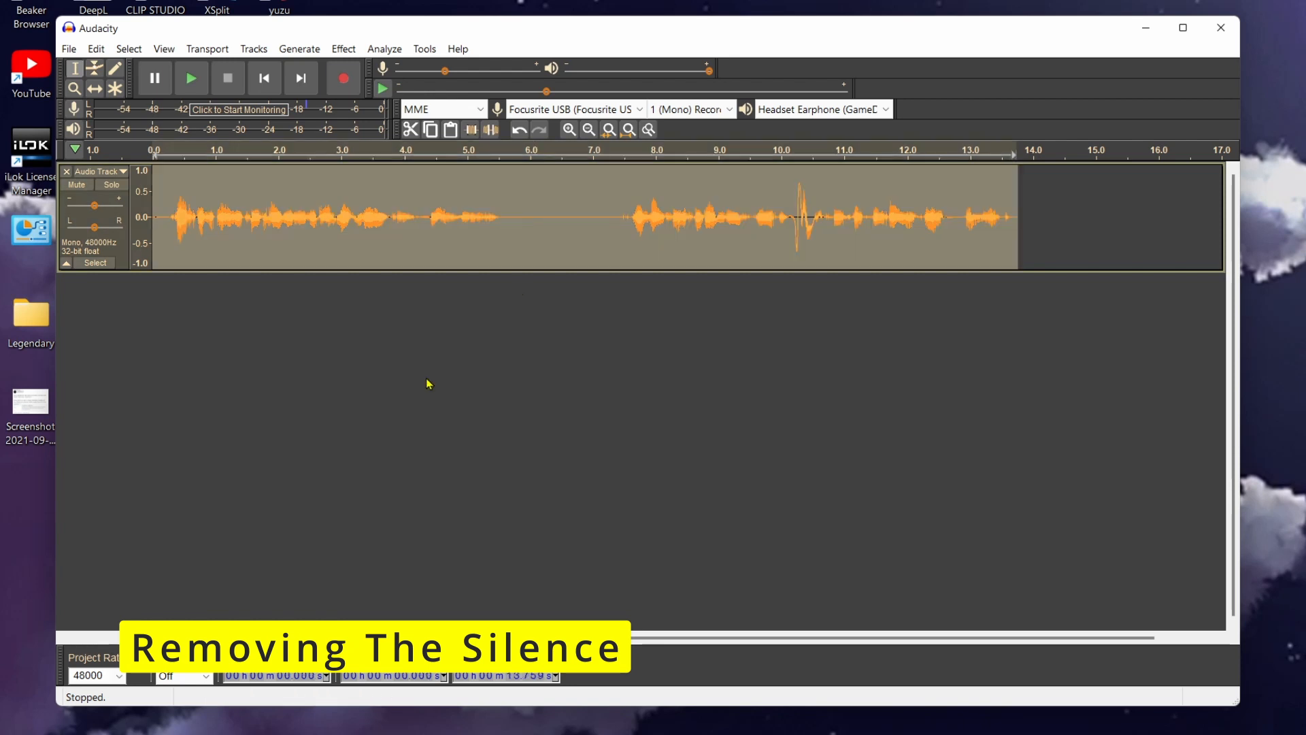
pyautogui.click(333, 50)
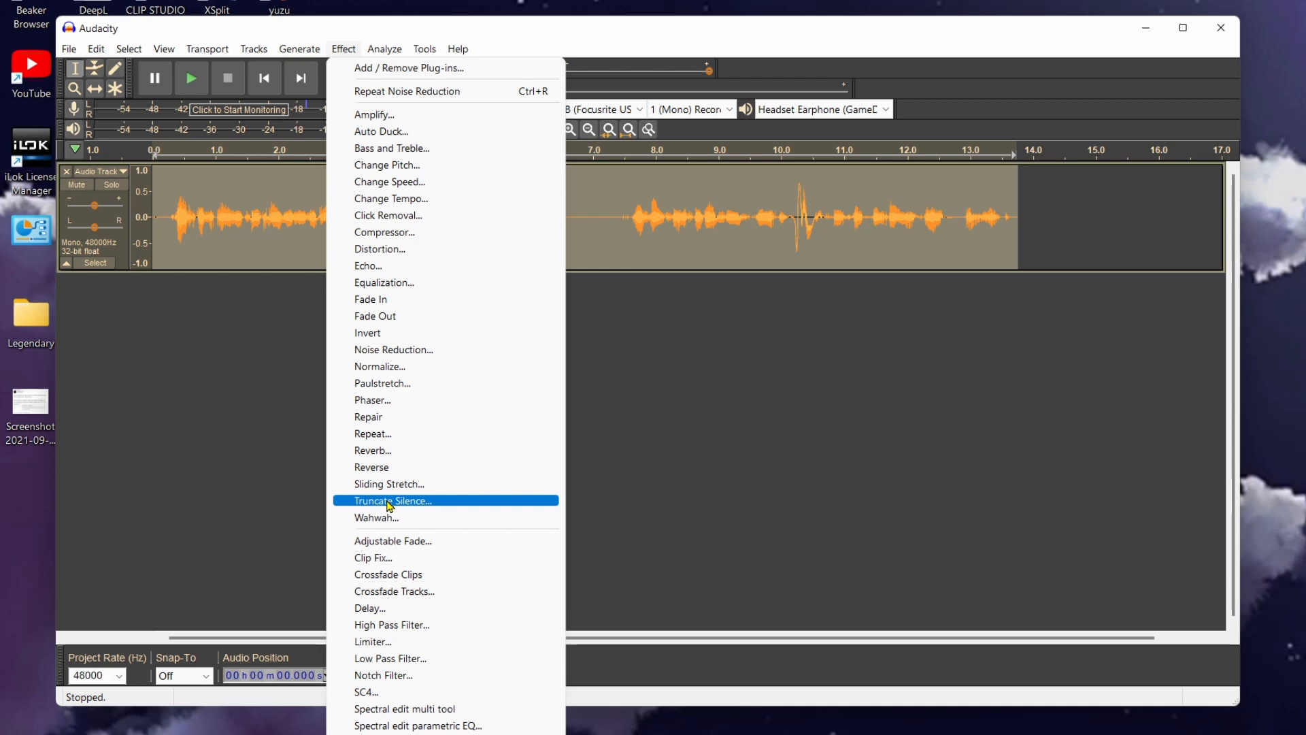
pyautogui.click(946, 379)
pyautogui.click(785, 385)
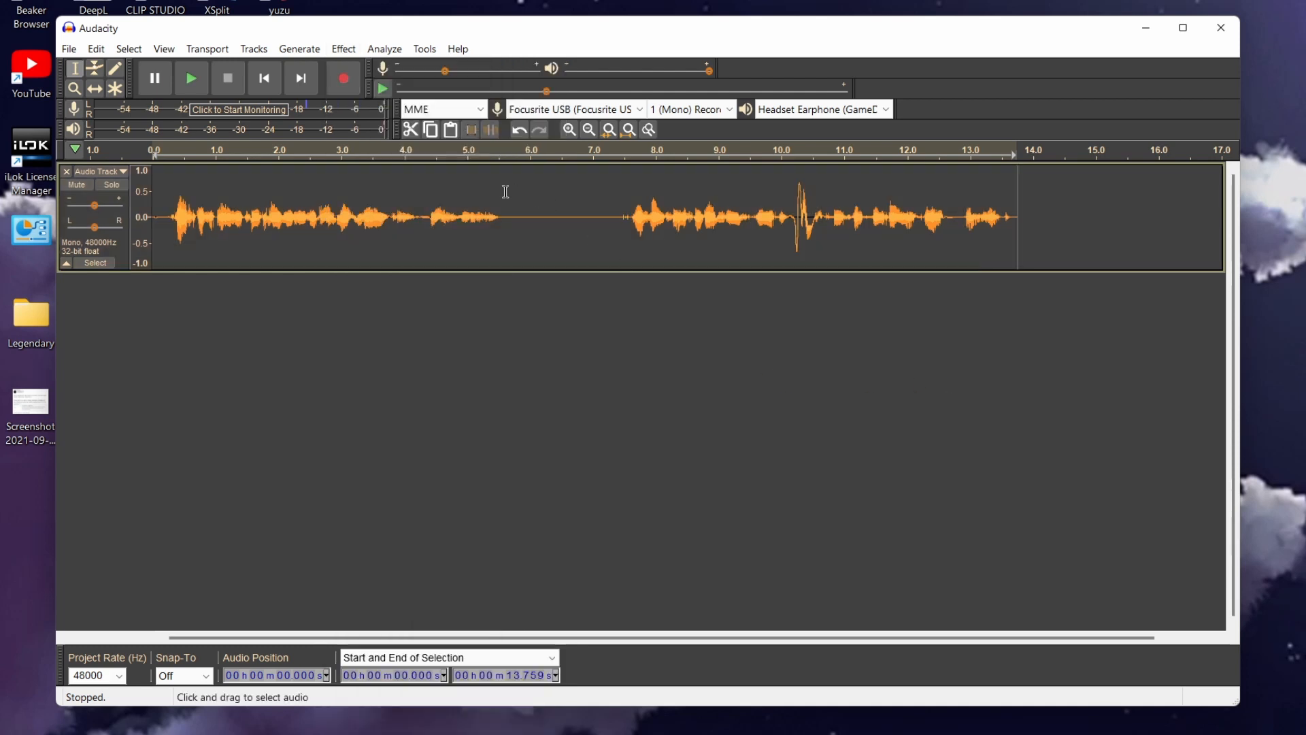
# Delete the silent gap between about 5.6 and 7.7 seconds and undo the deletion
pyautogui.moveTo(507, 194); pyautogui.dragTo(634, 261)
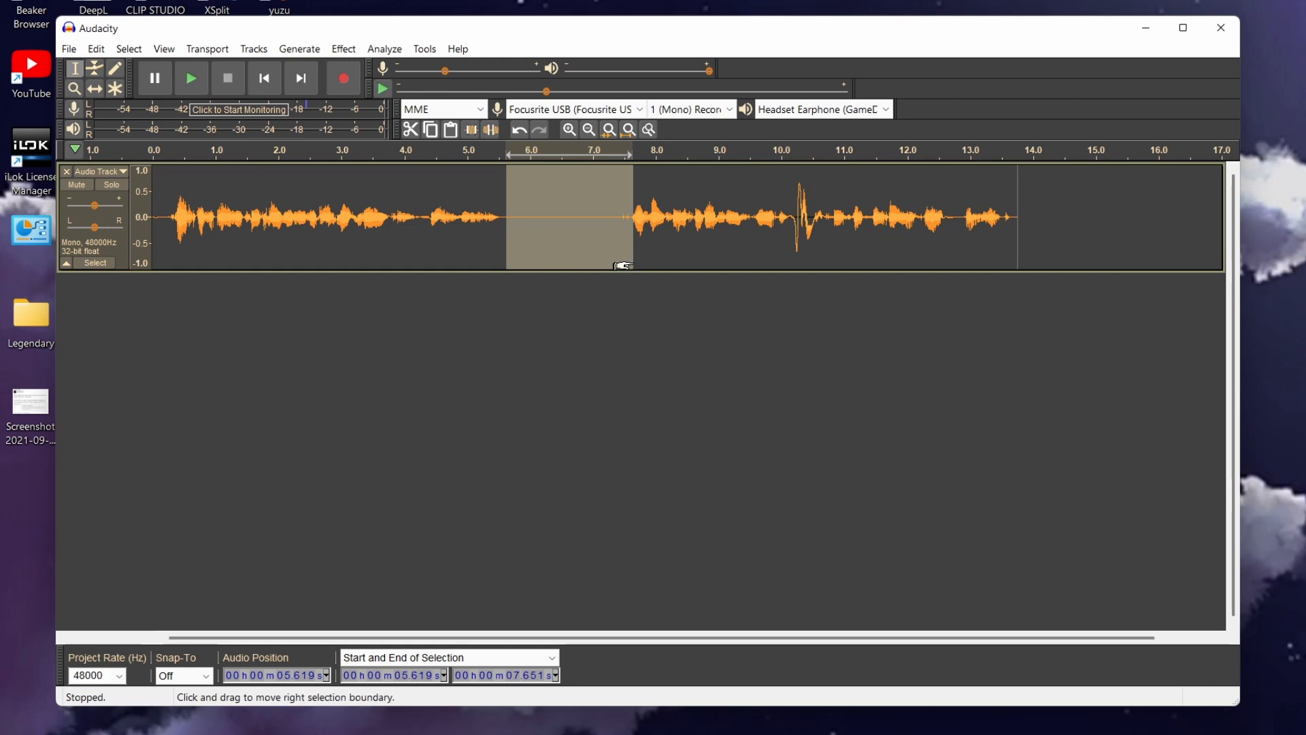
pyautogui.press('Delete')
pyautogui.hotkey('ctrl', 'z')
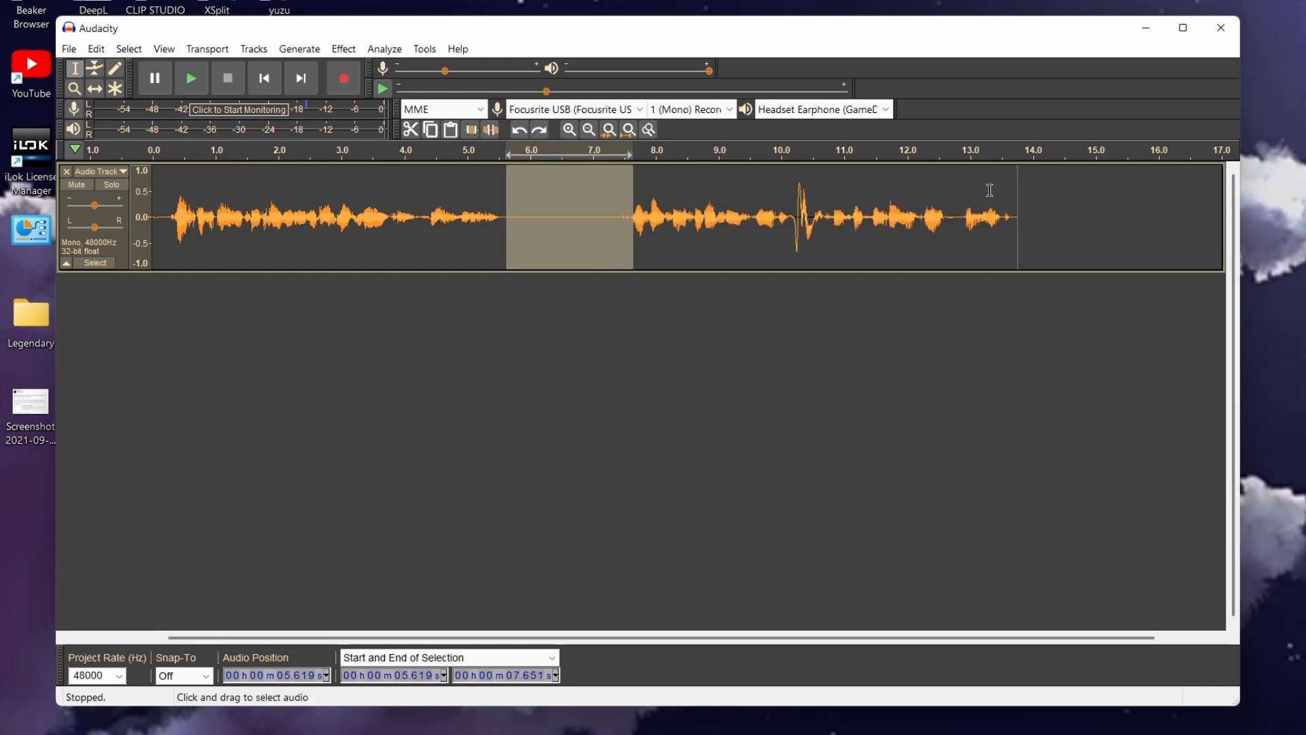
# Truncate silence across the whole clip with threshold -32 dB, duration 0.20 seconds, truncating to 0.1 seconds
pyautogui.doubleClick(583, 216)
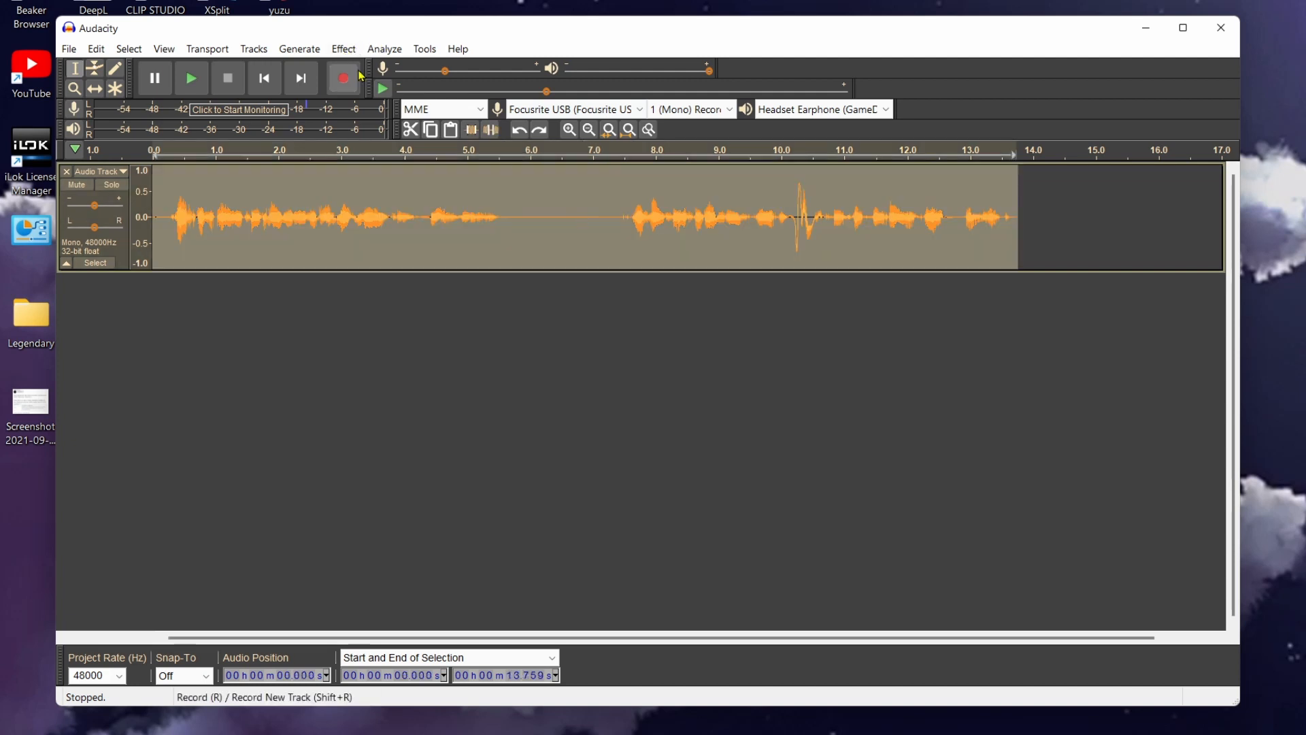
pyautogui.click(345, 51)
pyautogui.click(491, 498)
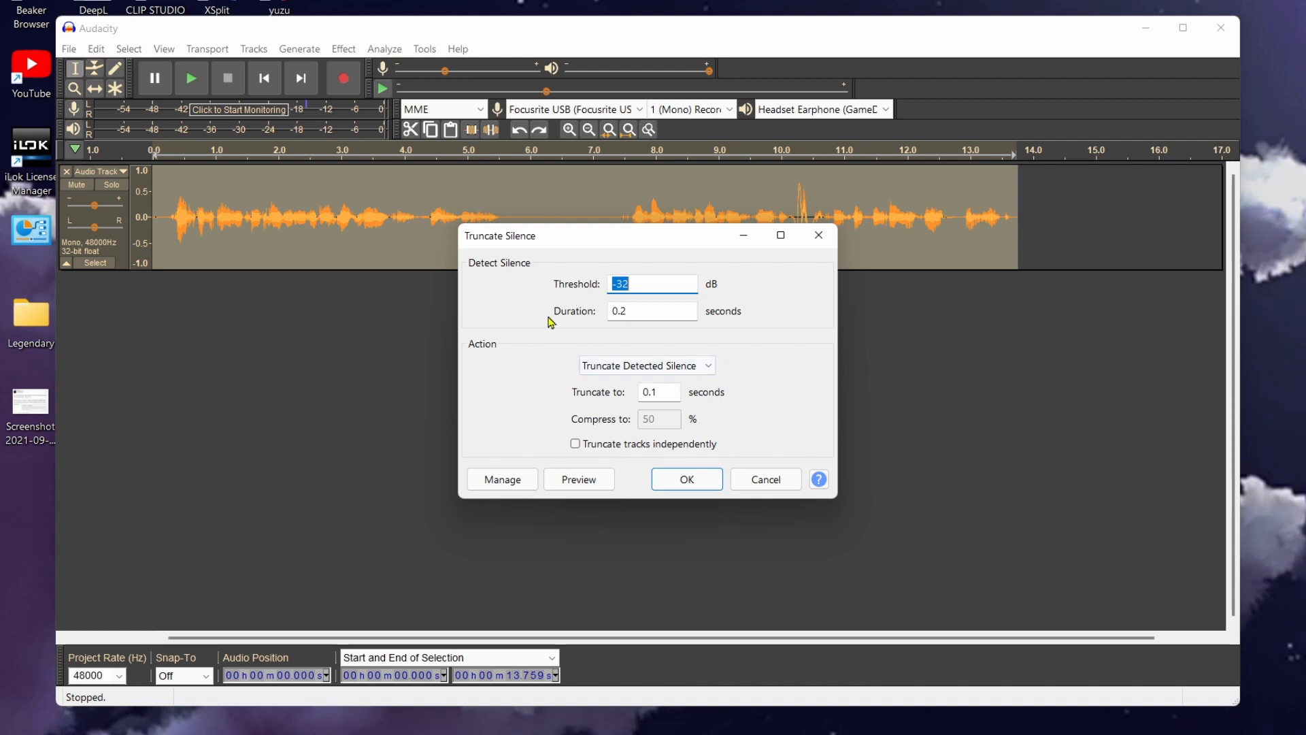
pyautogui.click(642, 309)
pyautogui.write('0')
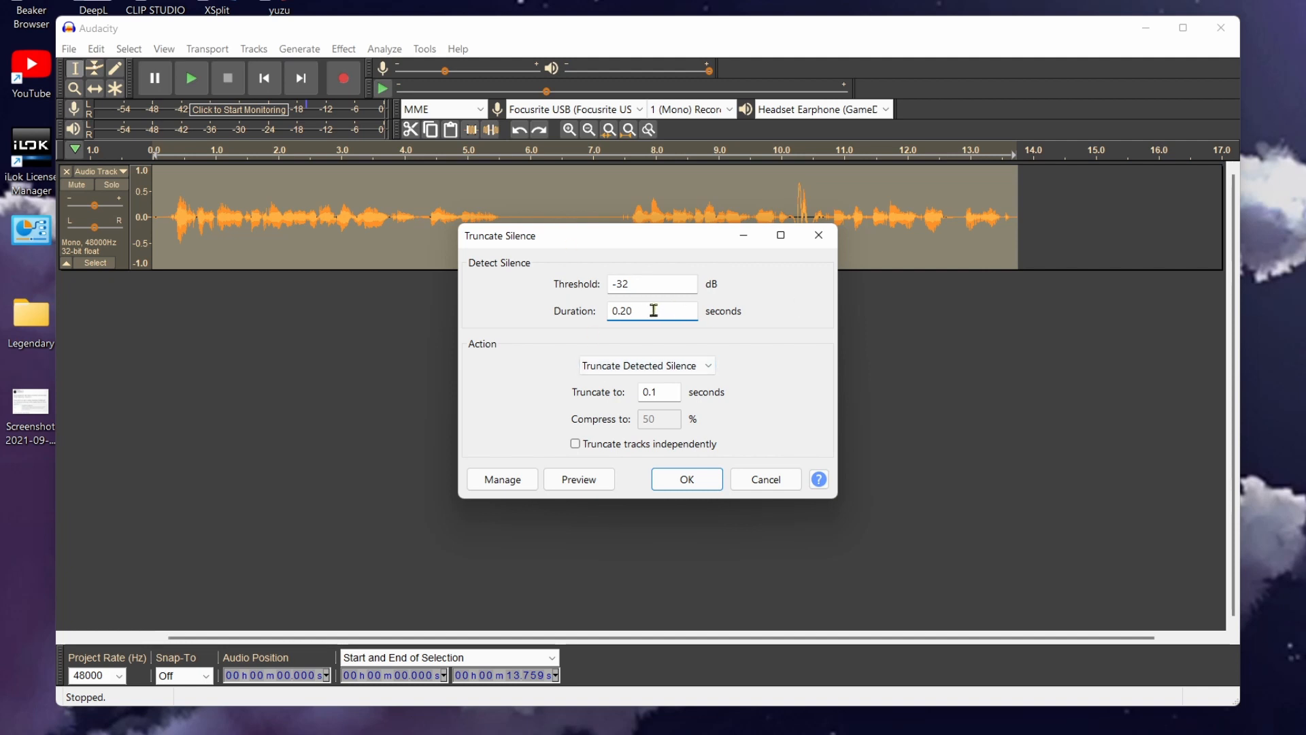
pyautogui.click(703, 482)
pyautogui.click(704, 483)
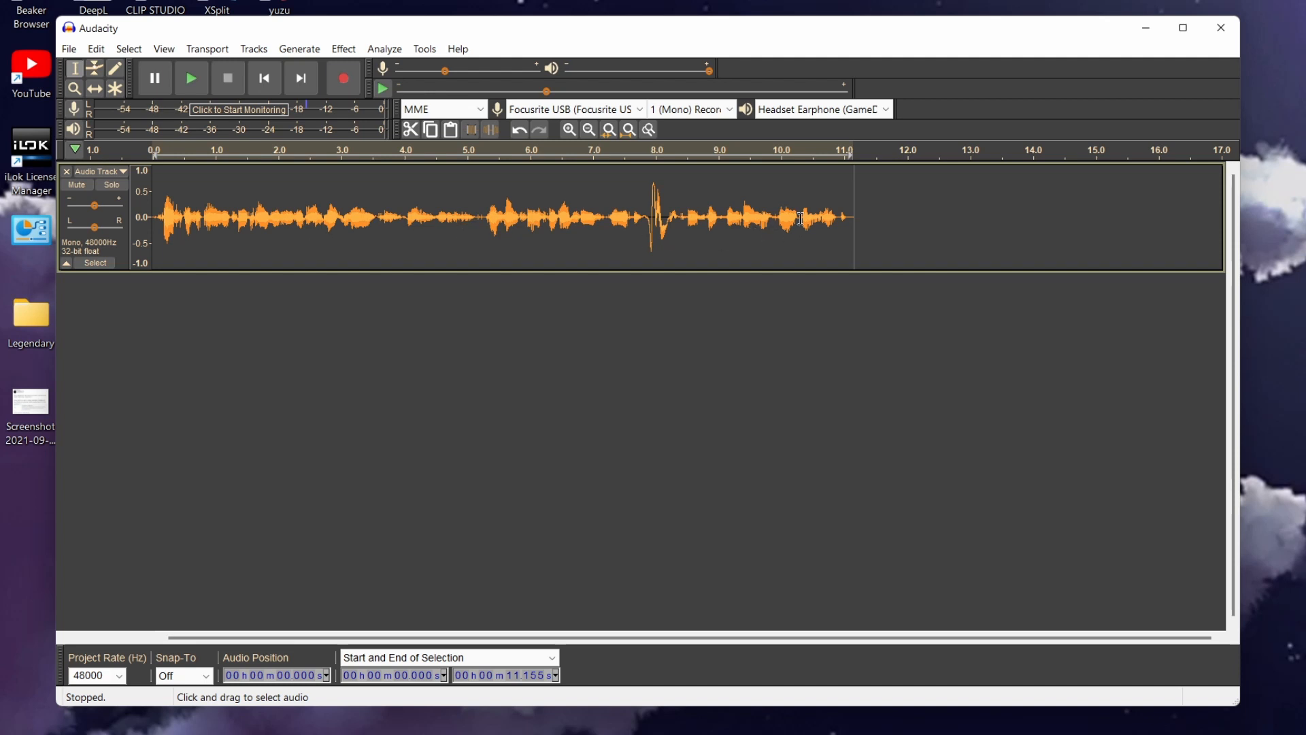
# Amplify the quiet section between about 4.0 and 5.3 seconds by 10.0 dB
pyautogui.moveTo(480, 218); pyautogui.dragTo(406, 217)
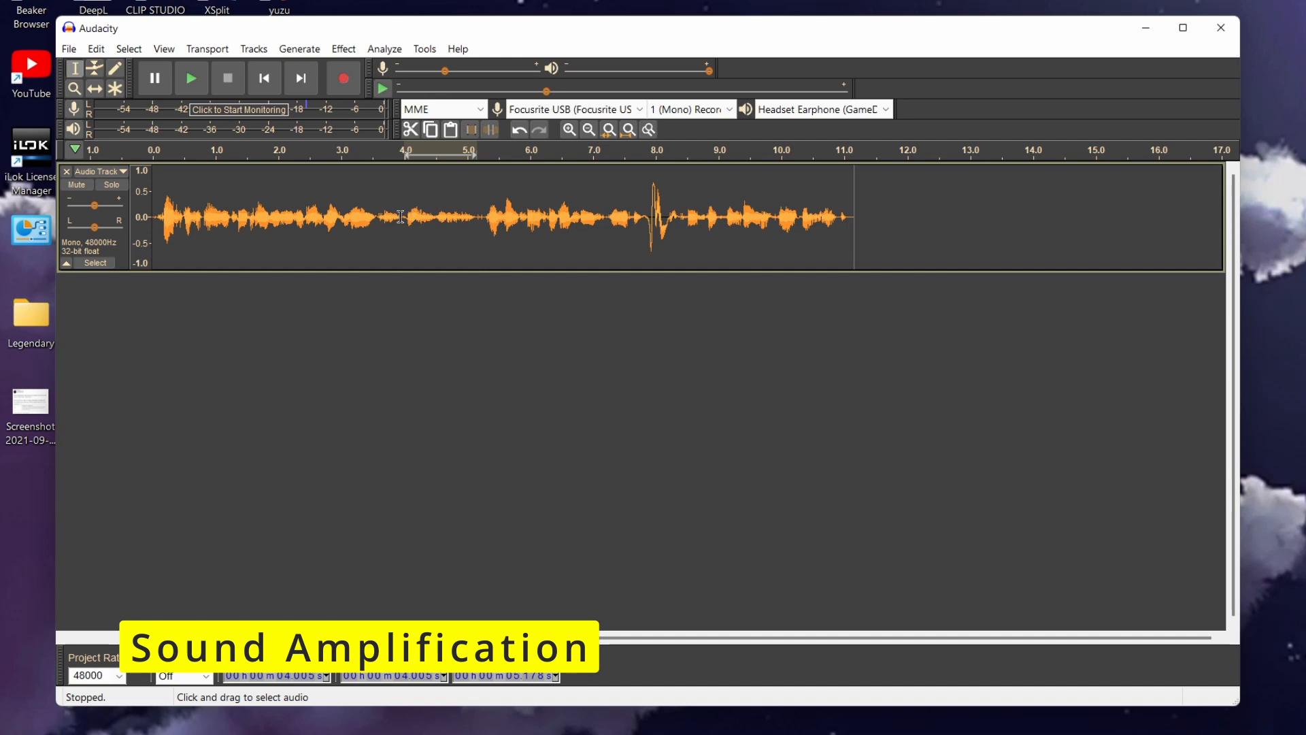
pyautogui.moveTo(404, 218); pyautogui.dragTo(485, 235)
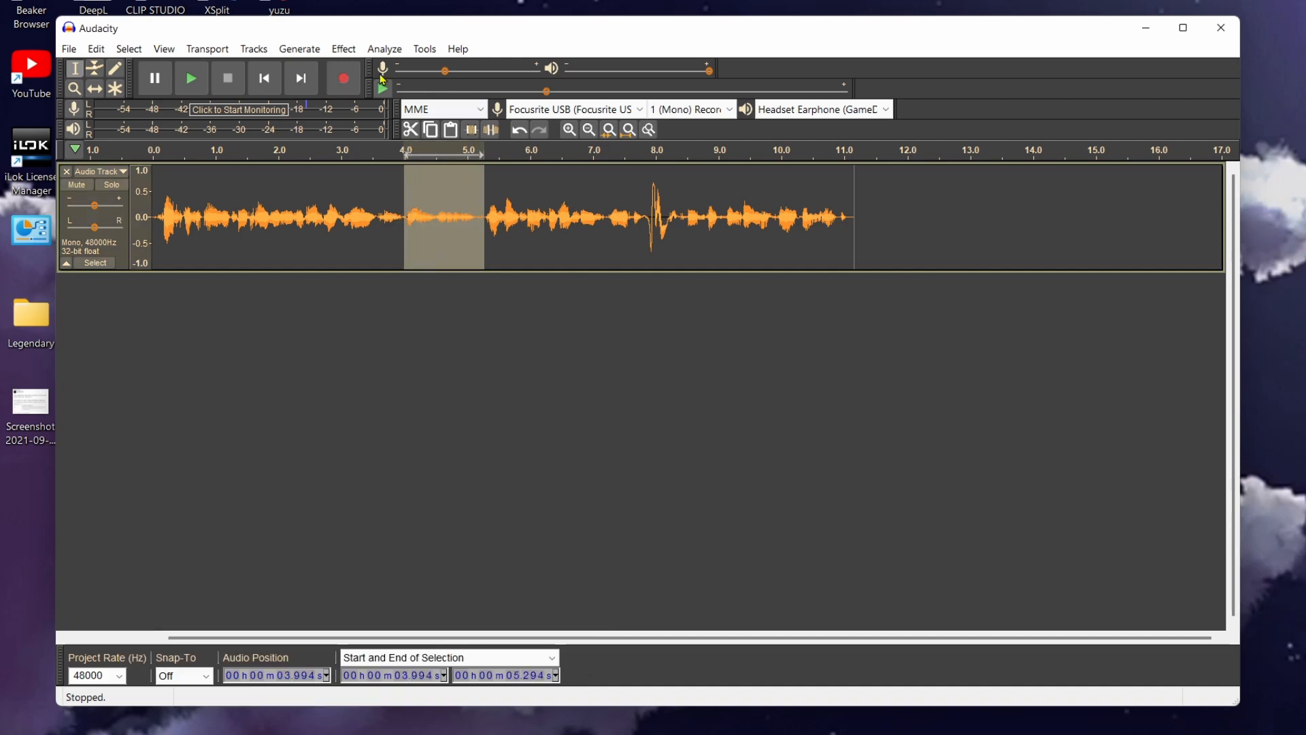
pyautogui.click(345, 49)
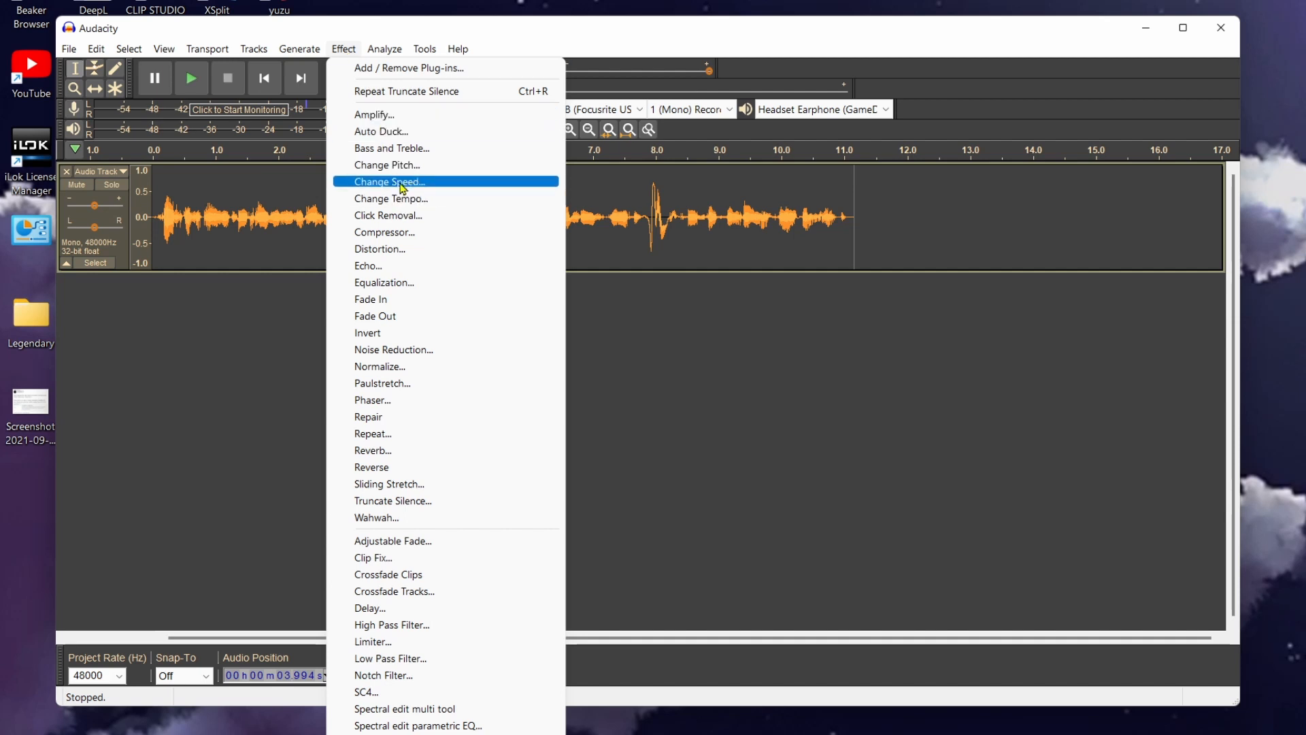
pyautogui.click(398, 116)
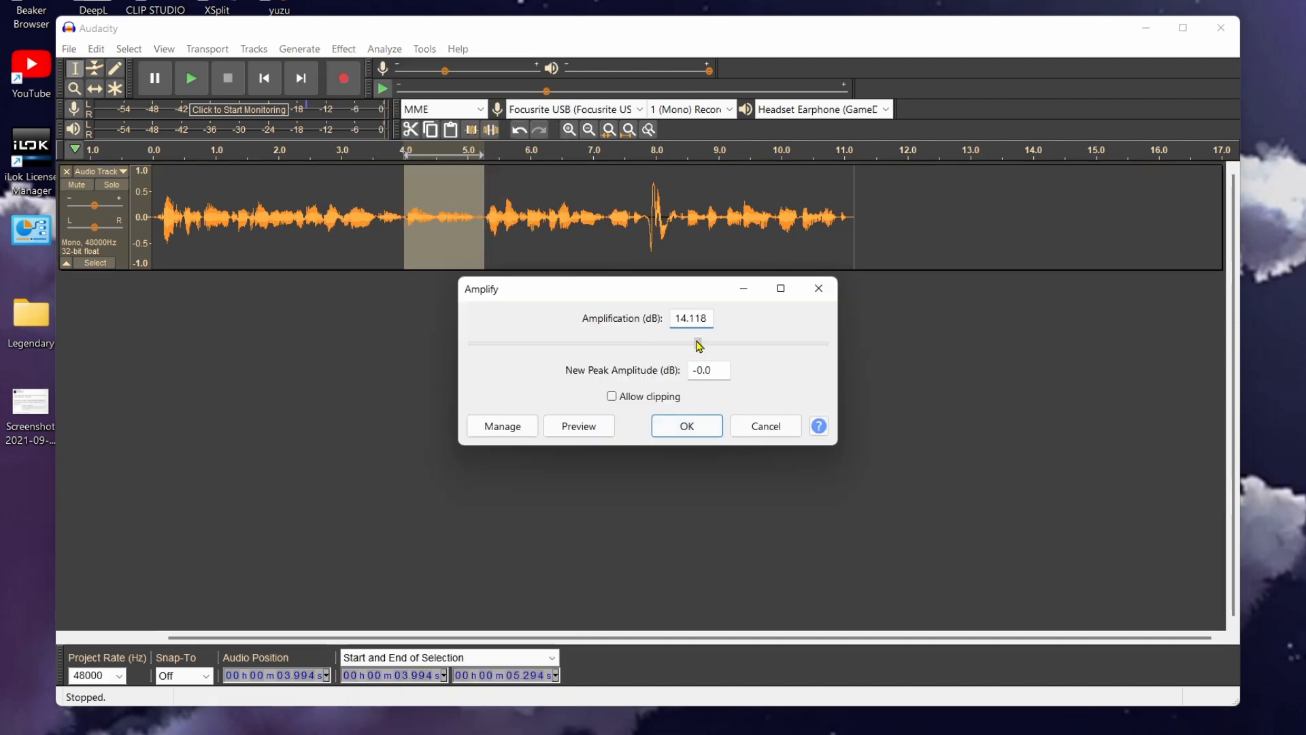
pyautogui.moveTo(697, 342); pyautogui.dragTo(683, 345)
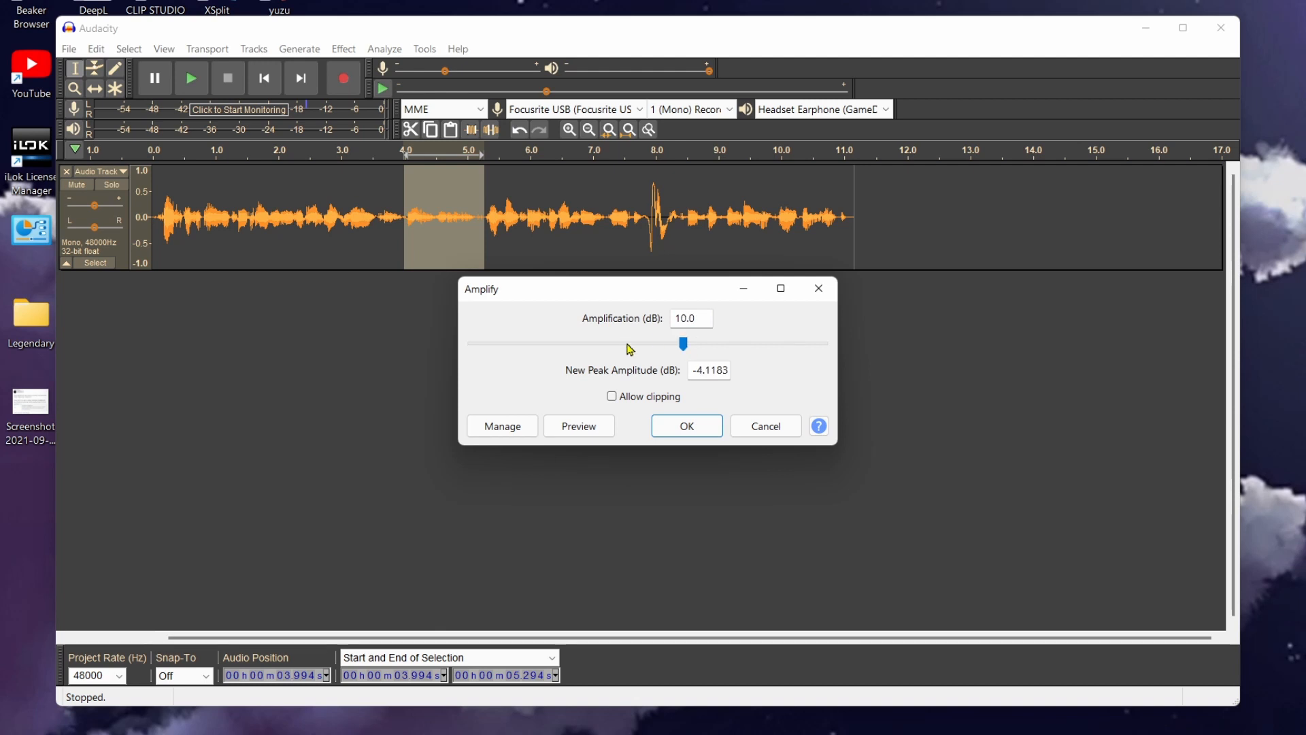
pyautogui.press('Return')
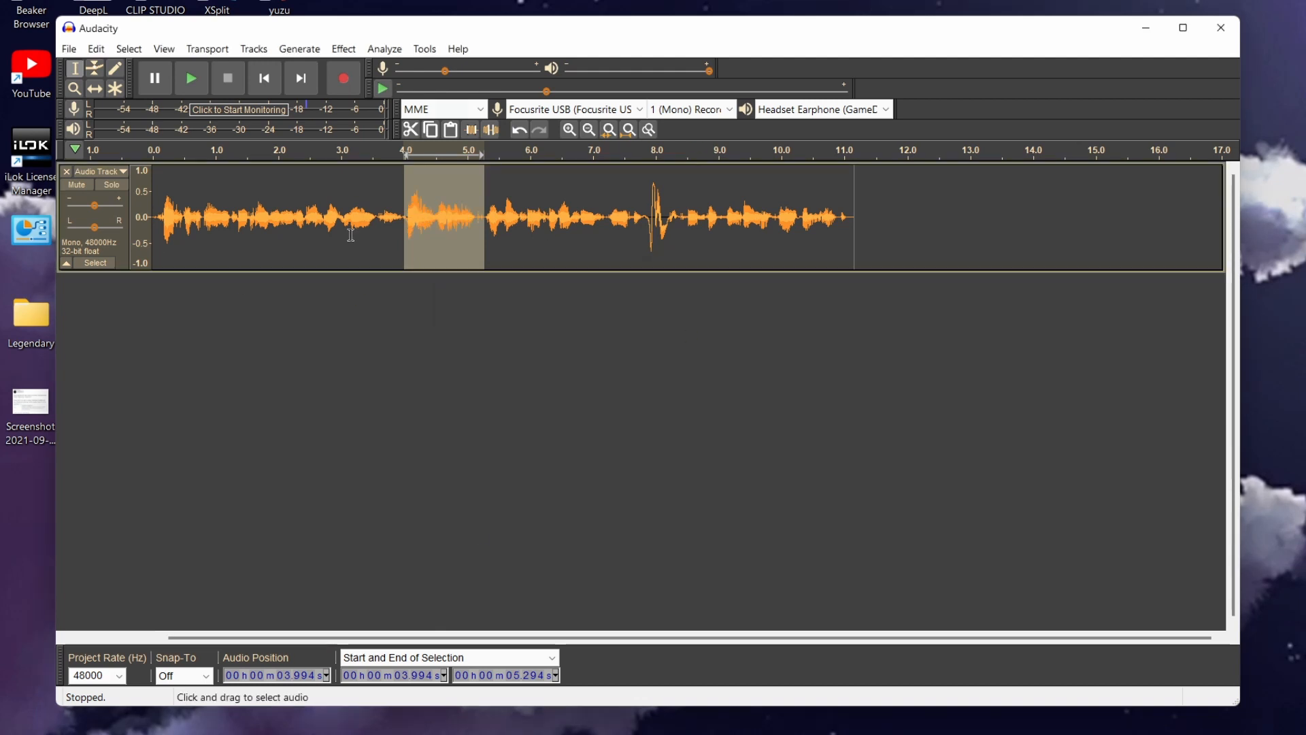